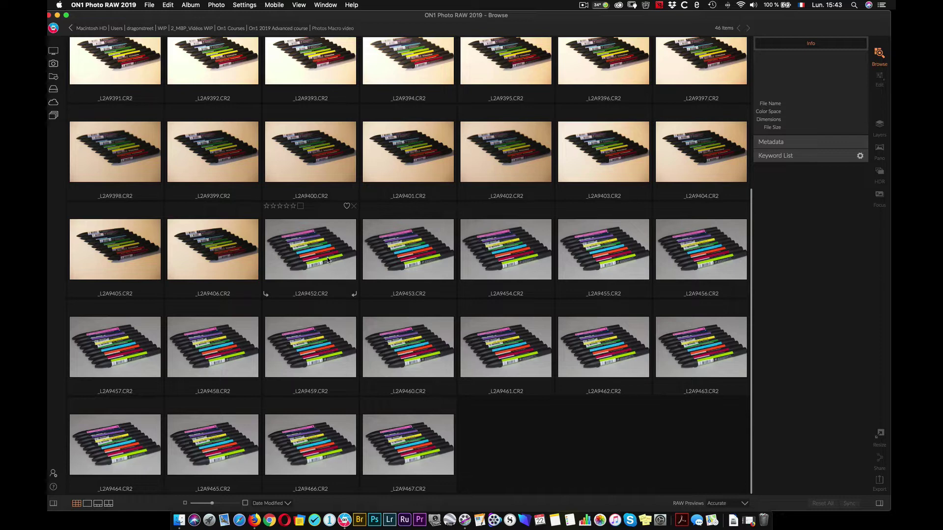
left_click(328, 259)
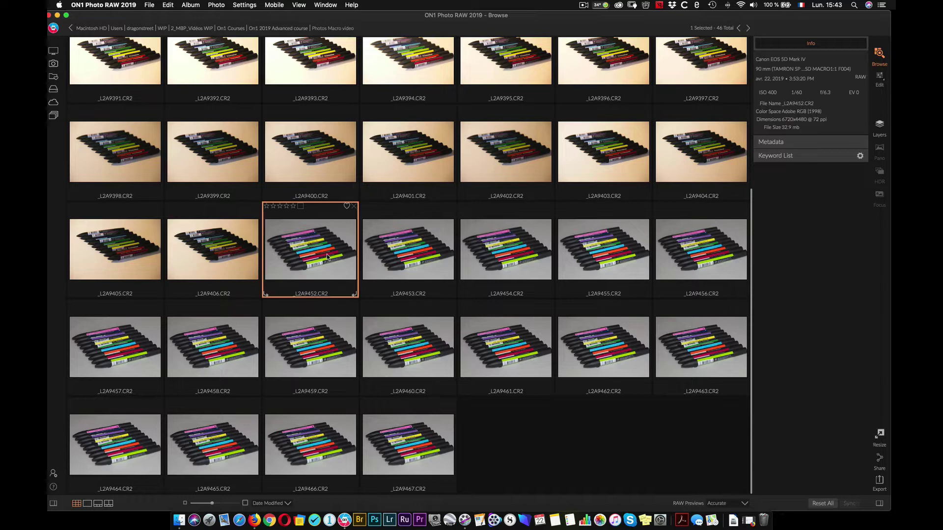
left_click(420, 456, "shift")
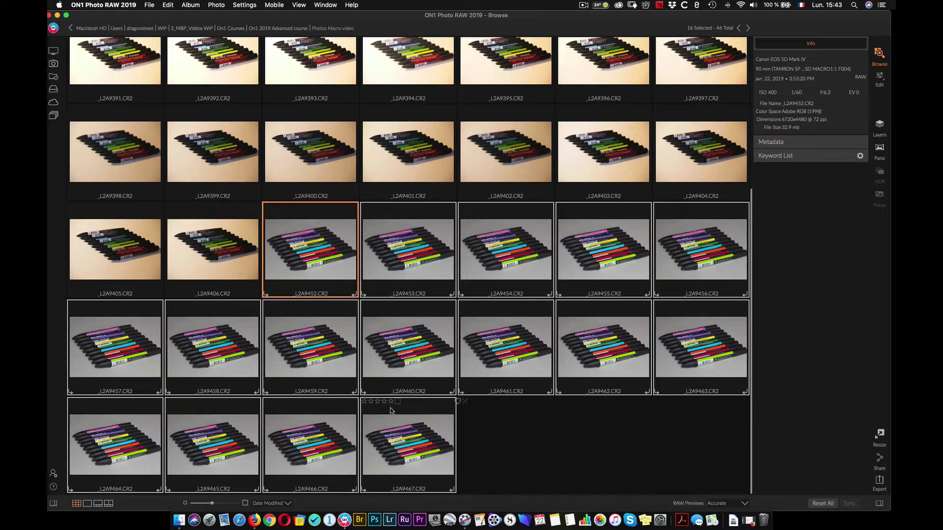
left_click(406, 446, "super")
left_click(333, 452, "super")
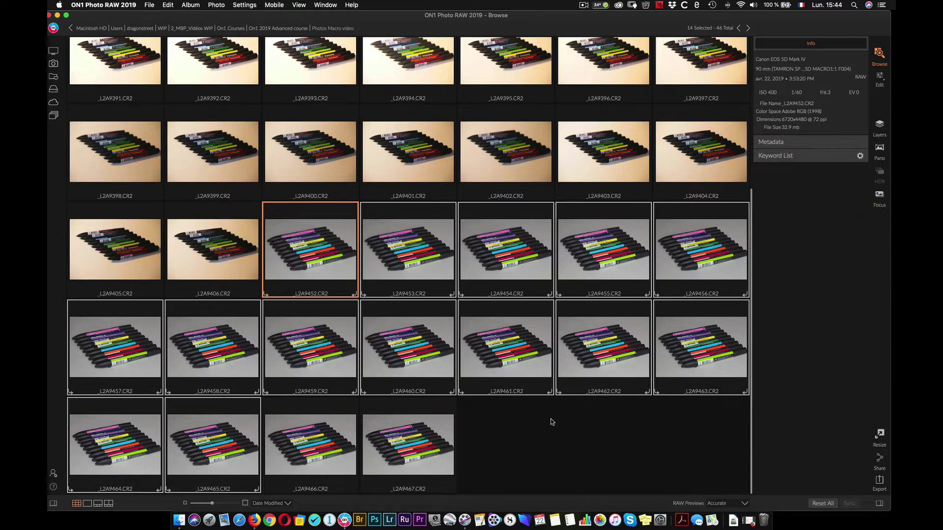
left_click(520, 430)
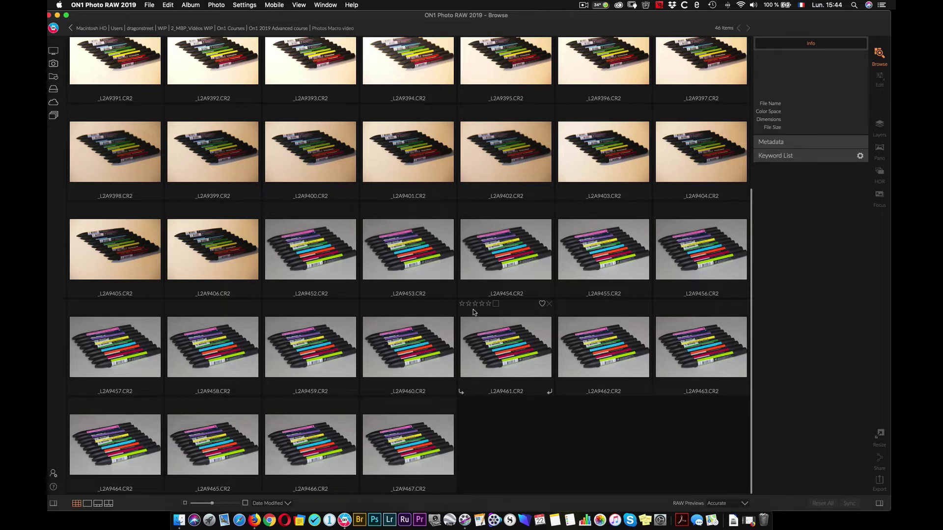
View photo _L2A9452.CR2 full size and step through the series to _L2A9456.CR2, comparing where the focus falls
double_click(311, 257)
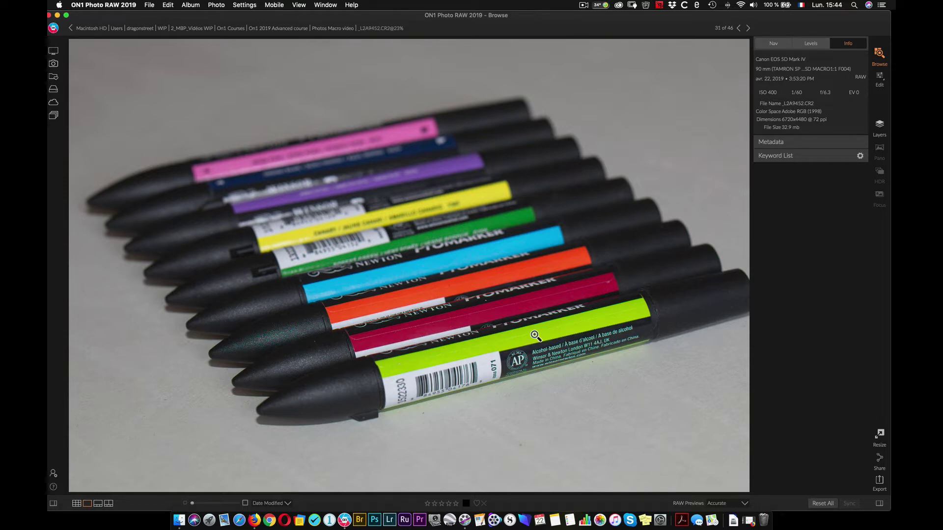
key("Right")
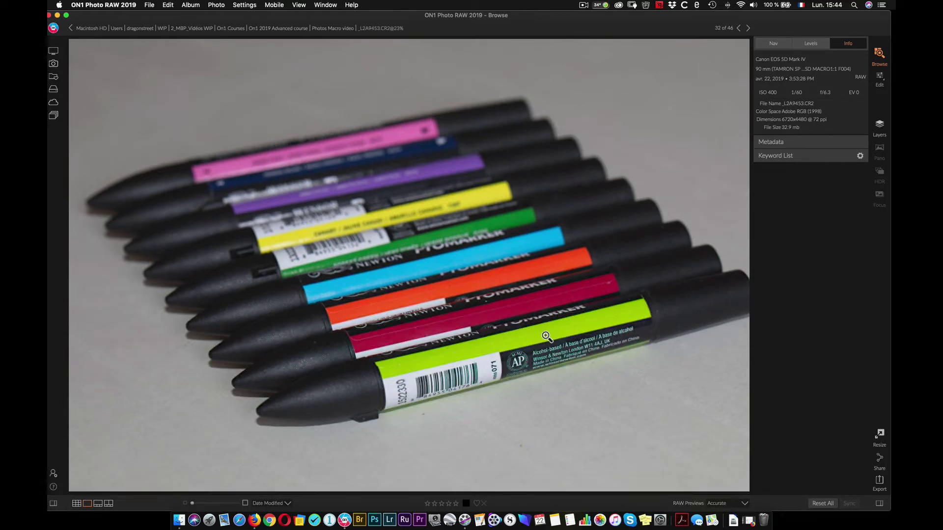
key("Right")
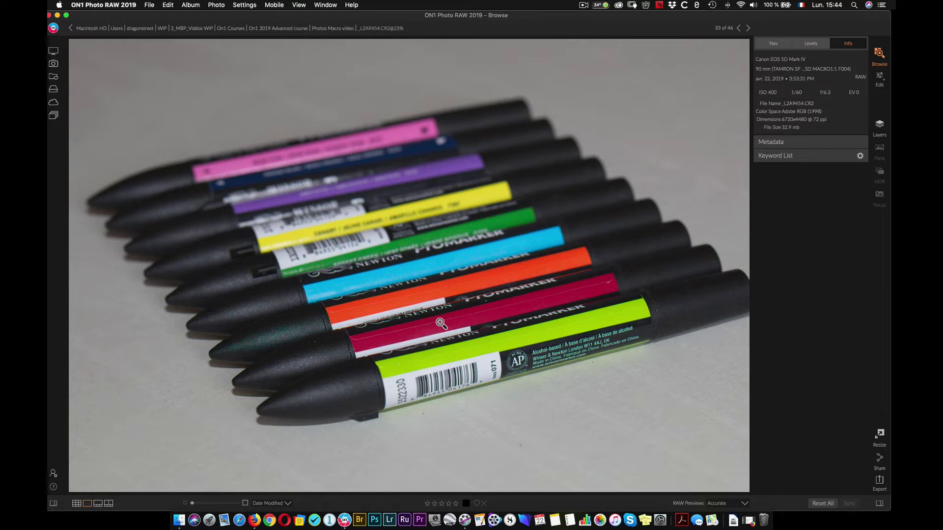
key("Right")
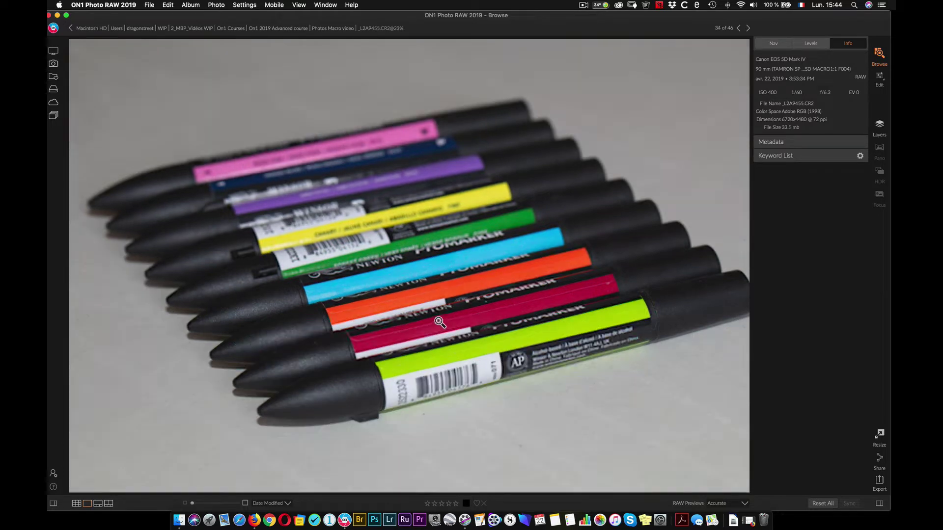
key("Right")
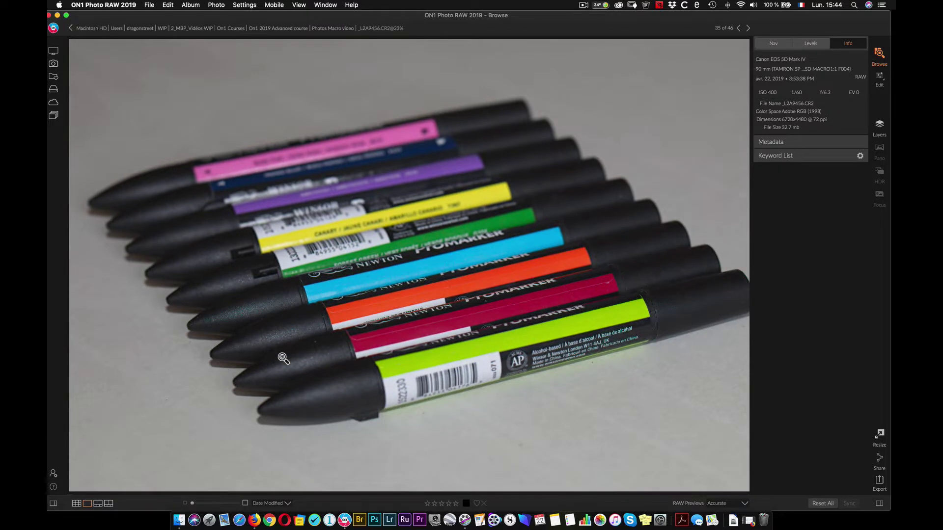
Show the filmstrip, inspect the last photo, _L2A9467.CR2, at 100% on the marker labels, and return to the thumbnail grid
left_click(97, 504)
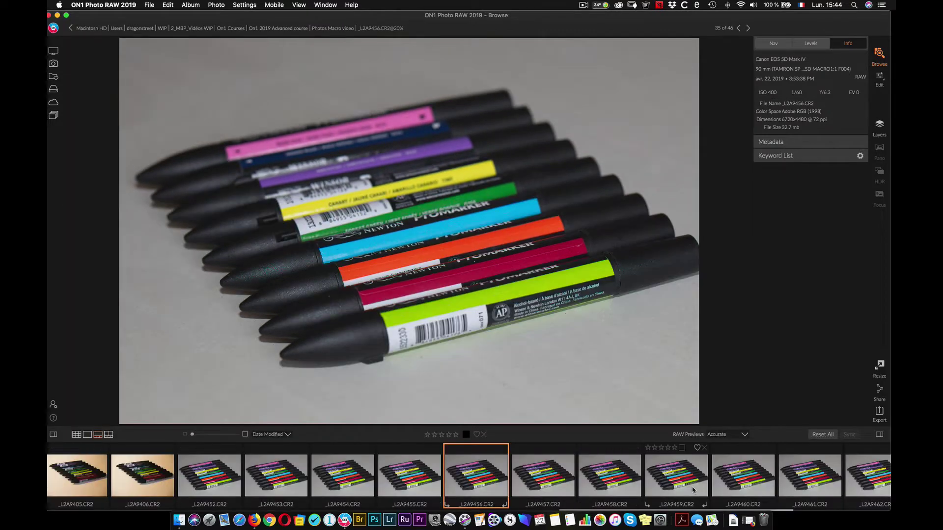
key("End")
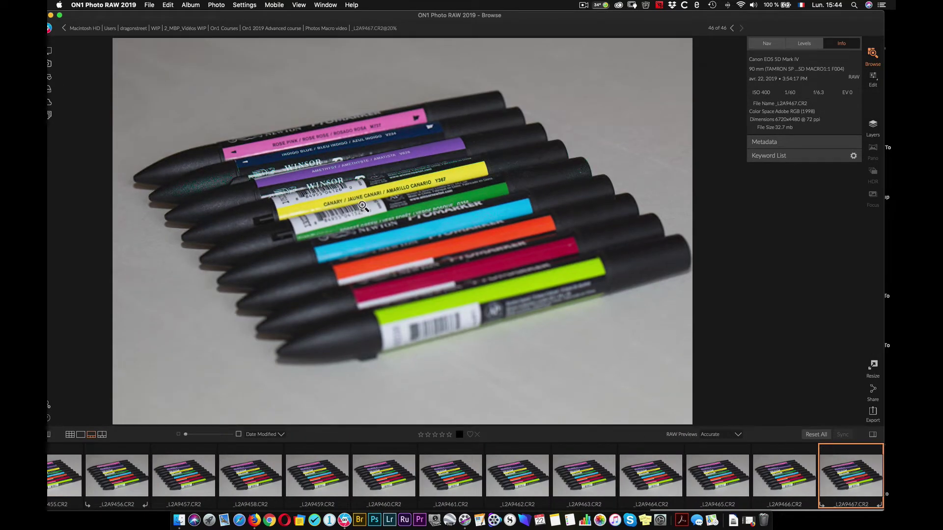
left_click(365, 167)
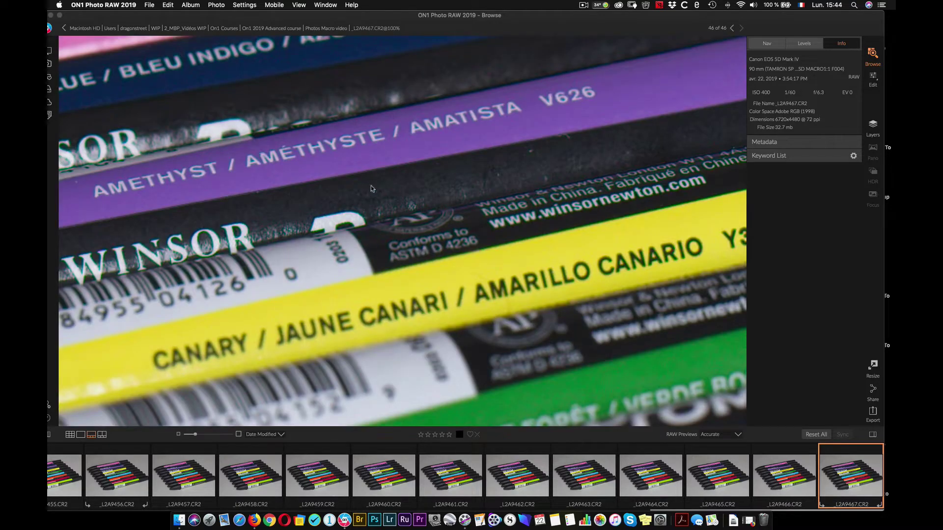
left_click(352, 212)
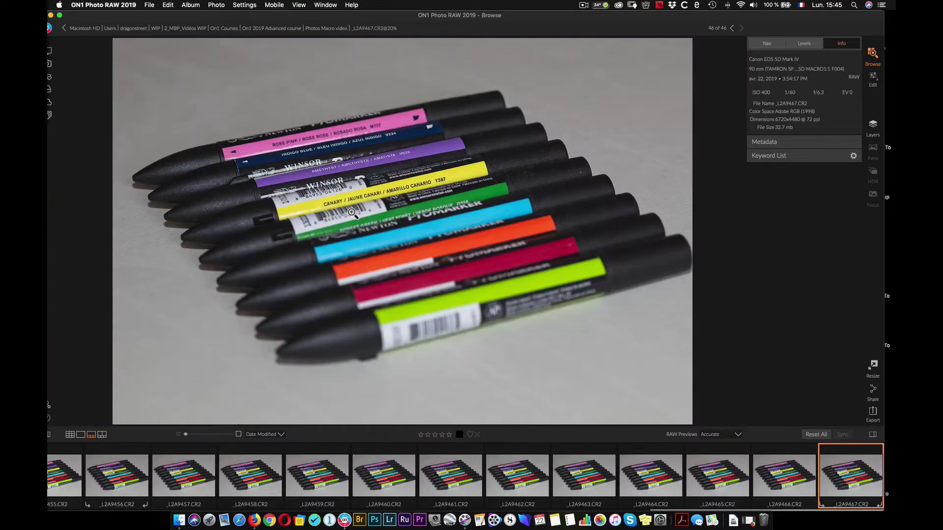
key("g")
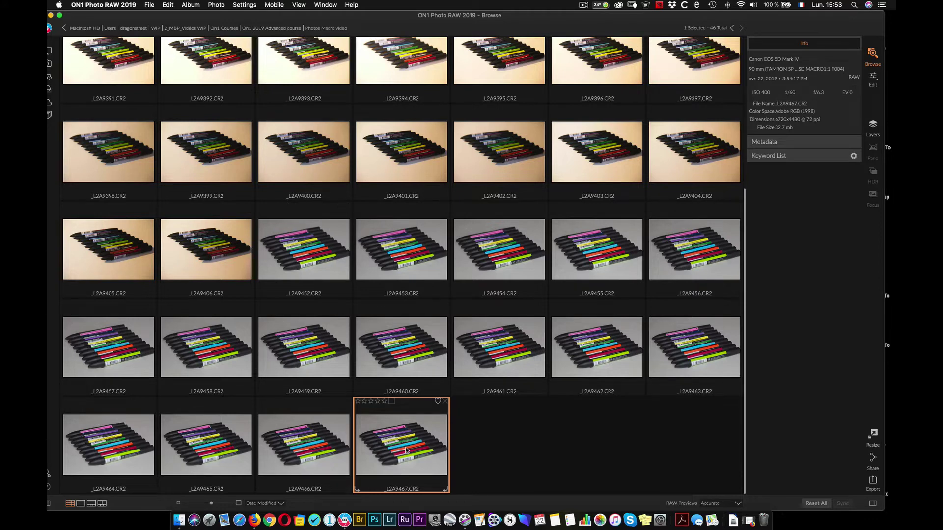
Inspect the markers in photo _L2A9452.CR2 at 100%, and return to the thumbnail grid
double_click(302, 260)
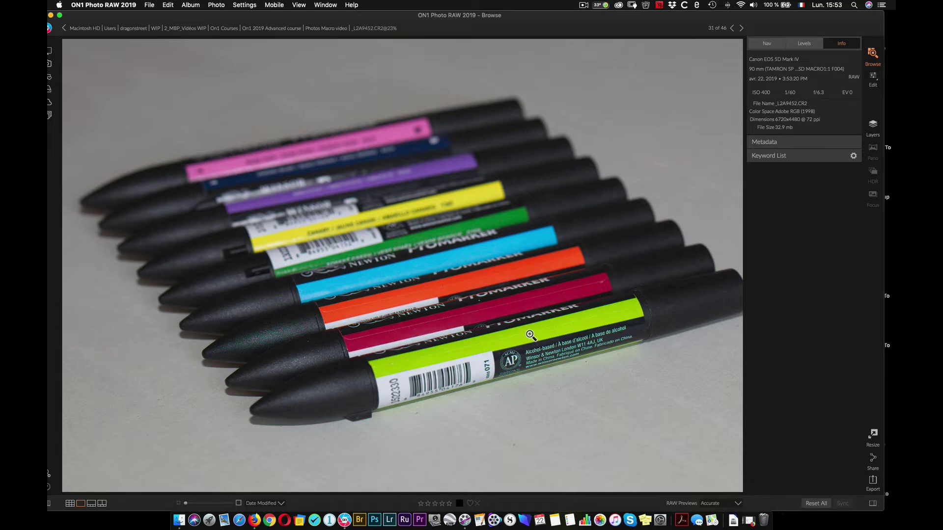
left_click(535, 315)
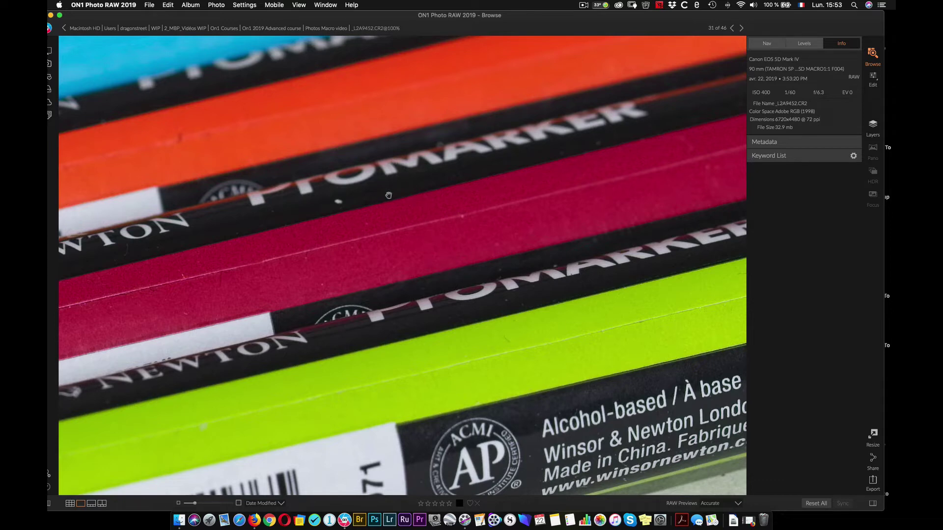
left_click_drag(392, 201, 416, 225)
left_click(416, 224)
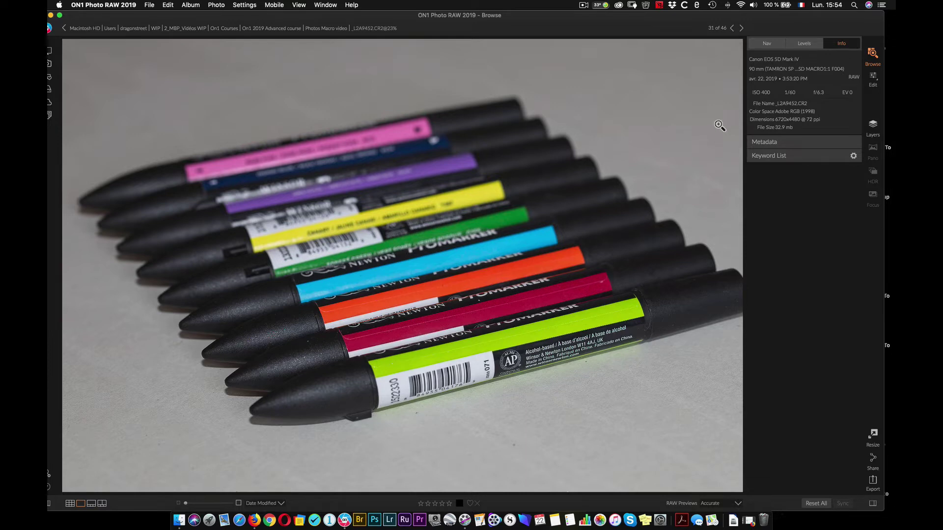
key("g")
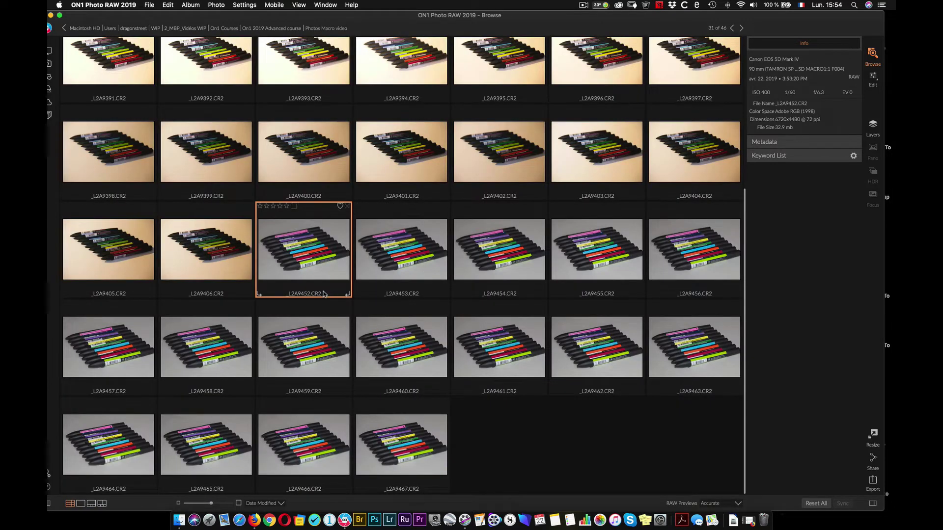
Inspect photo _L2A9406.CR2 at 100% for noise and sharpness, and return to the thumbnail grid
left_click(209, 244)
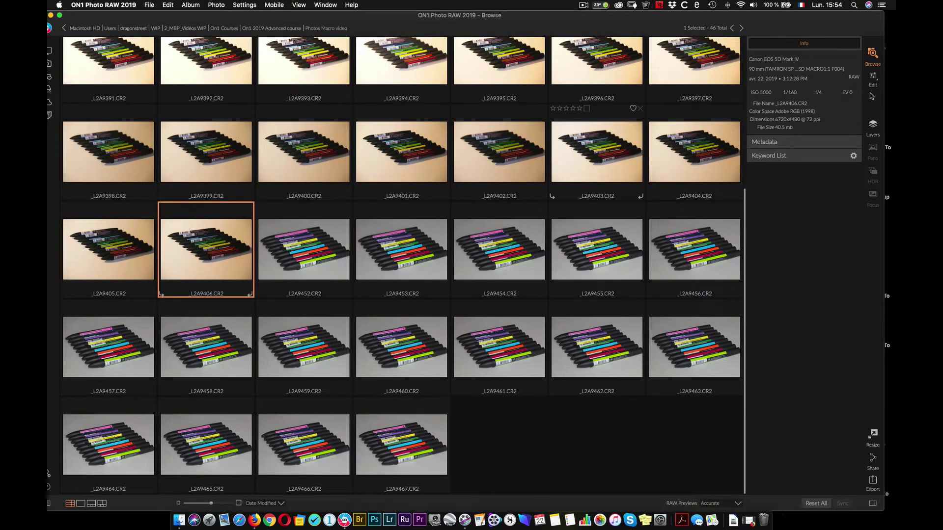
double_click(196, 261)
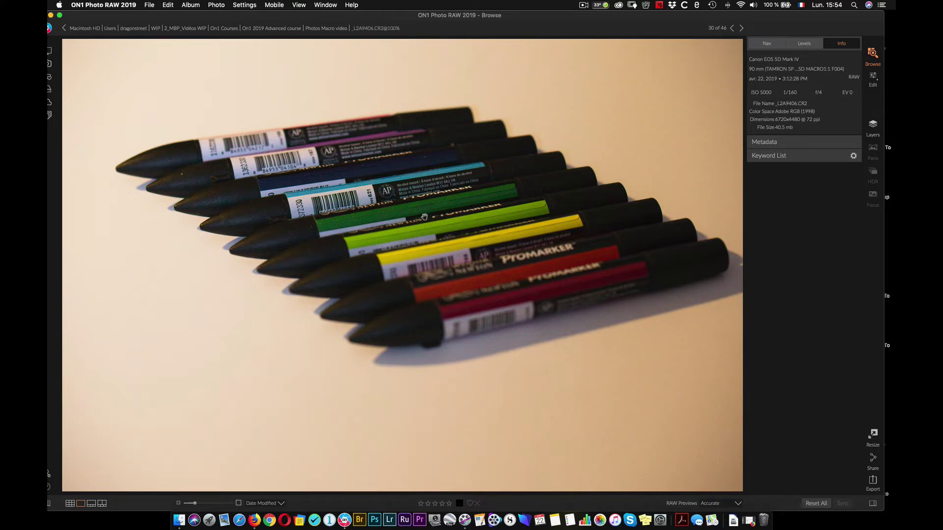
left_click(425, 220)
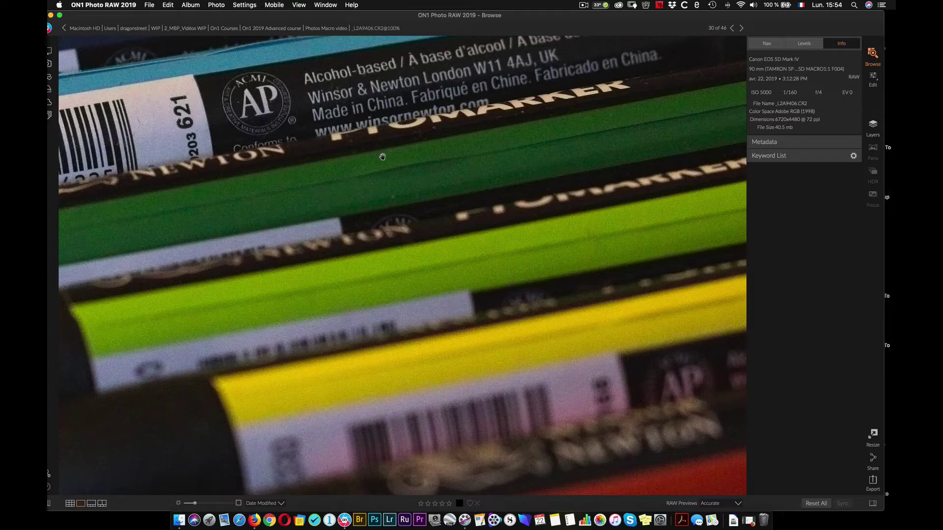
left_click(383, 176)
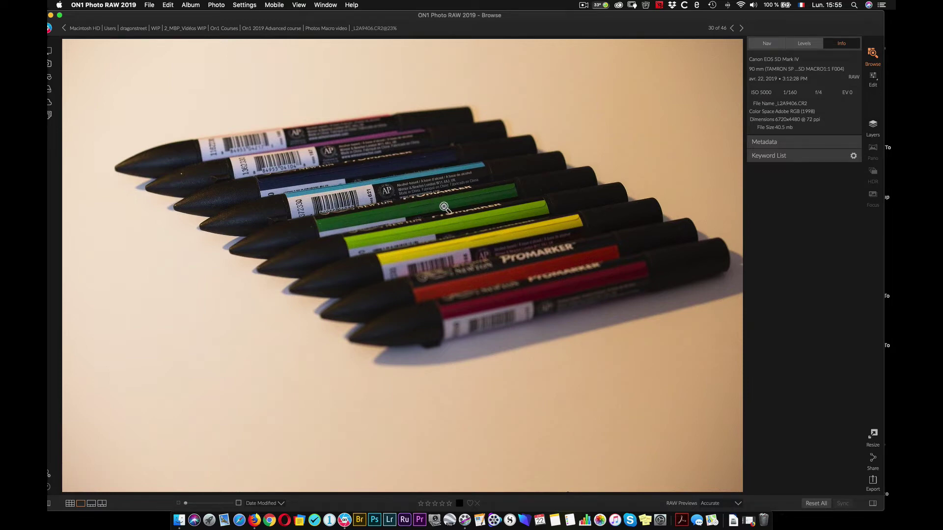
key("g")
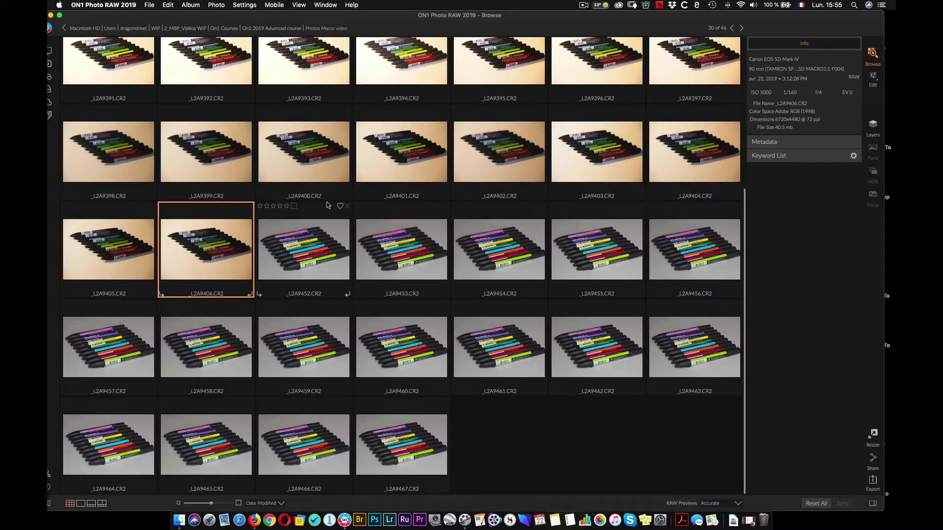
Try Focus Stacking on photos _L2A9398.CR2 to _L2A9406.CR2, excluding _L2A9402.CR2 and _L2A9403.CR2 from the stack
scroll(321, 251, "up", 5)
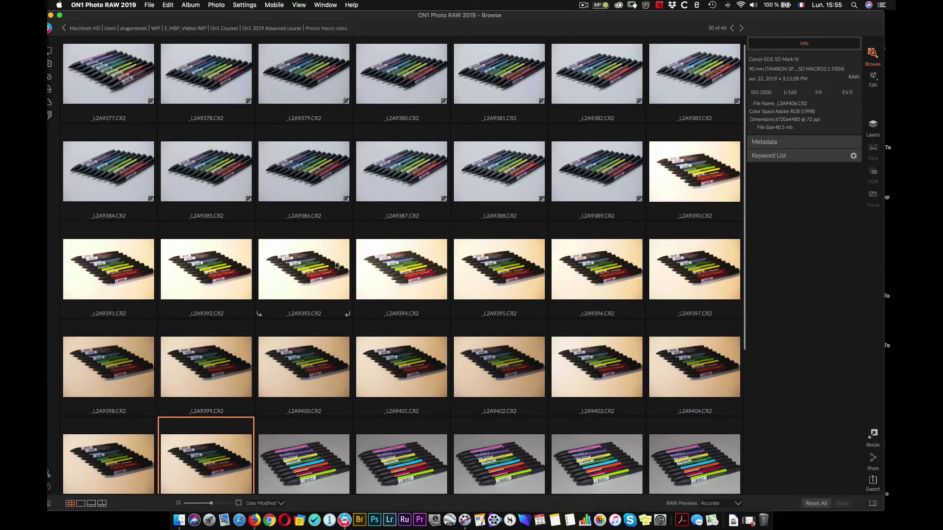
scroll(338, 266, "down", 1)
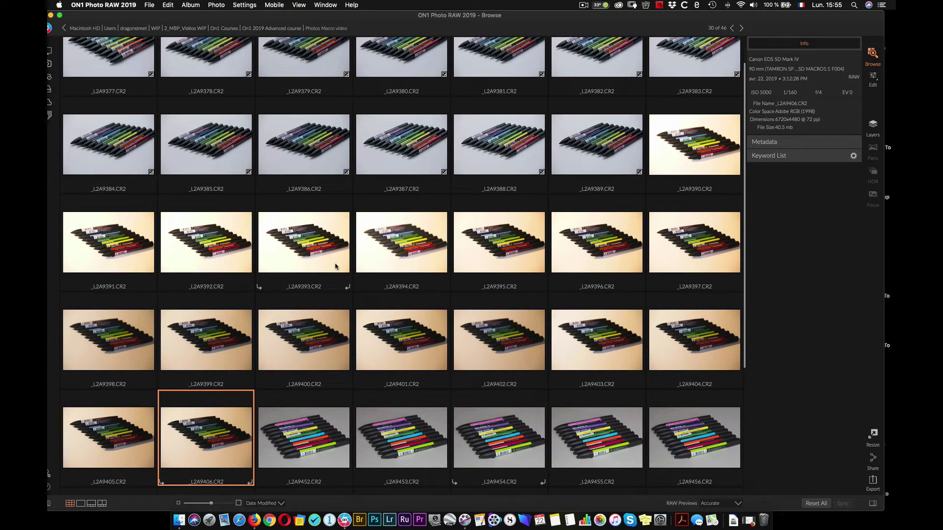
left_click(119, 344, "shift")
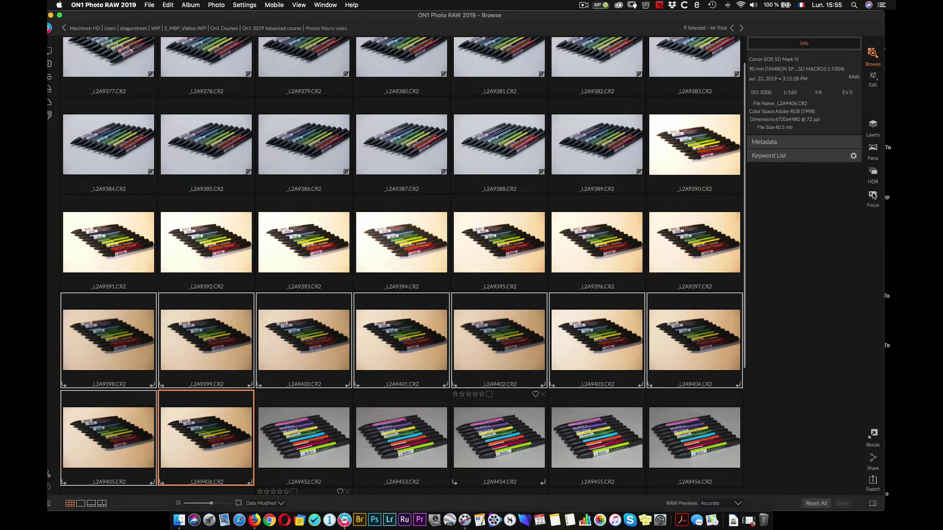
left_click(873, 195)
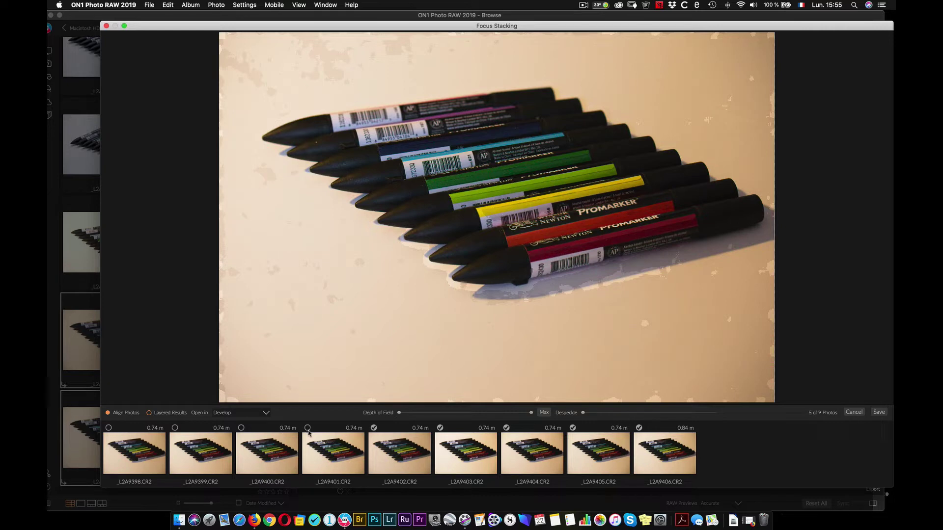
left_click(373, 428)
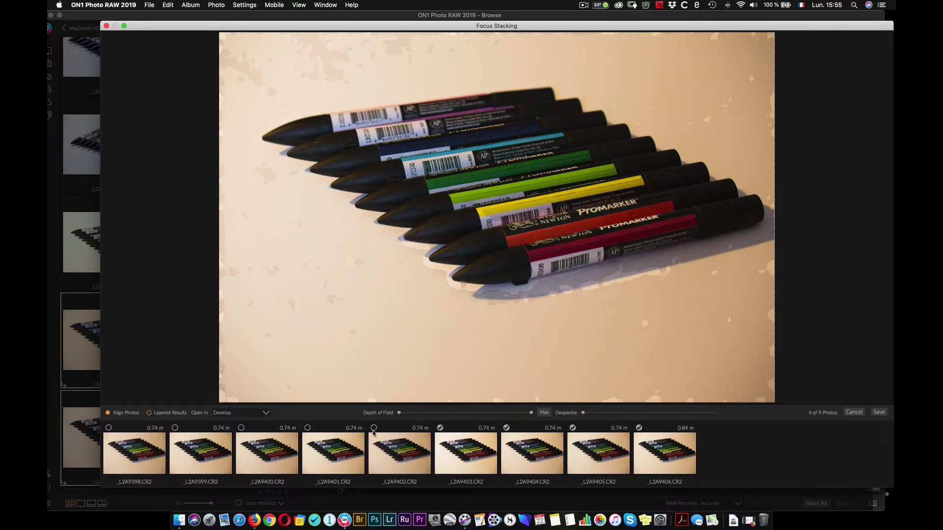
left_click(440, 428)
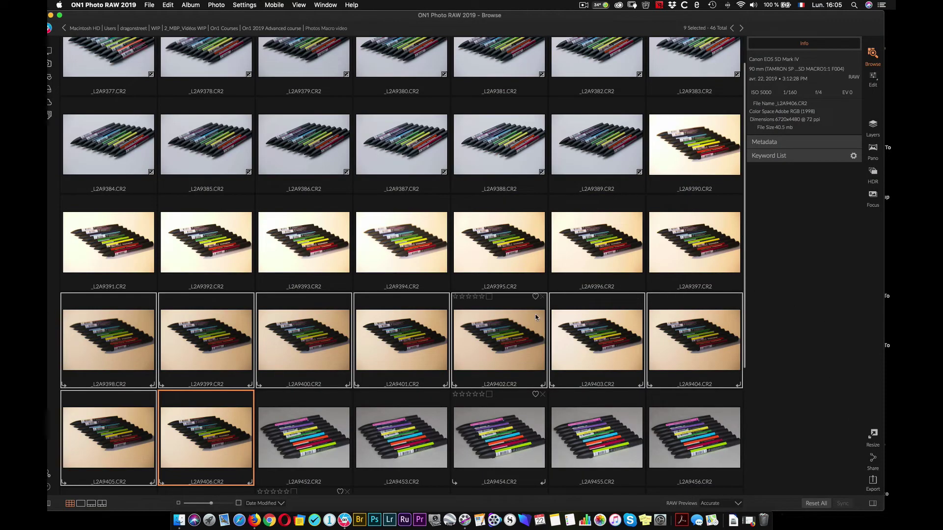
Select photos _L2A9452.CR2 to _L2A9465.CR2 and load them into Focus Stacking
scroll(298, 398, "down", 5)
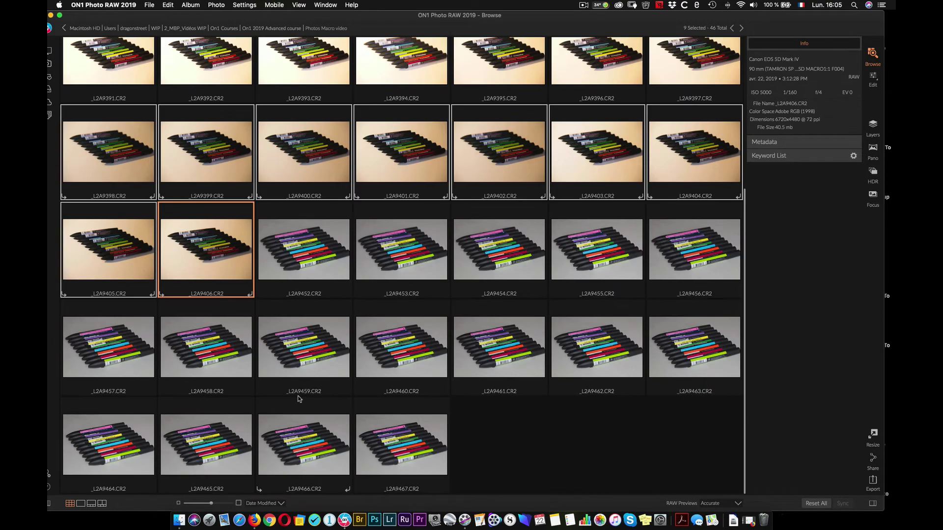
left_click(311, 266)
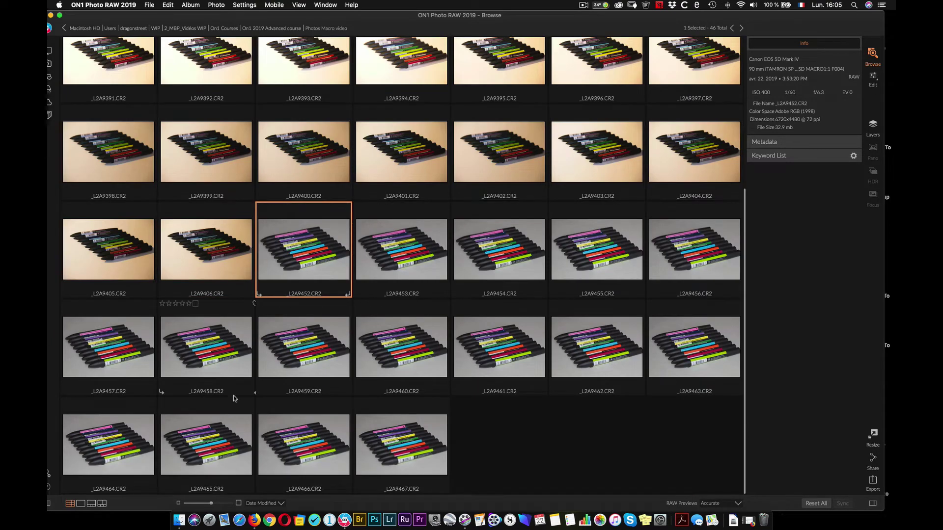
left_click(222, 450, "shift")
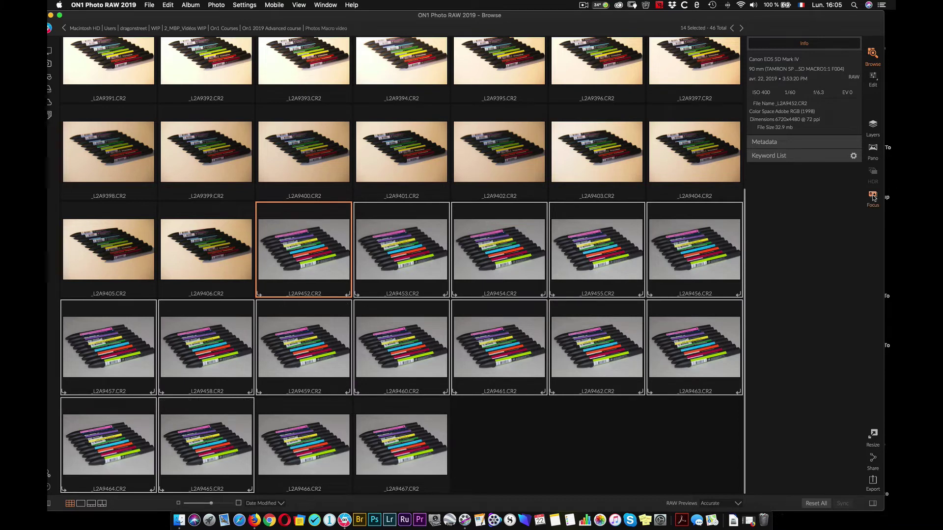
left_click(873, 196)
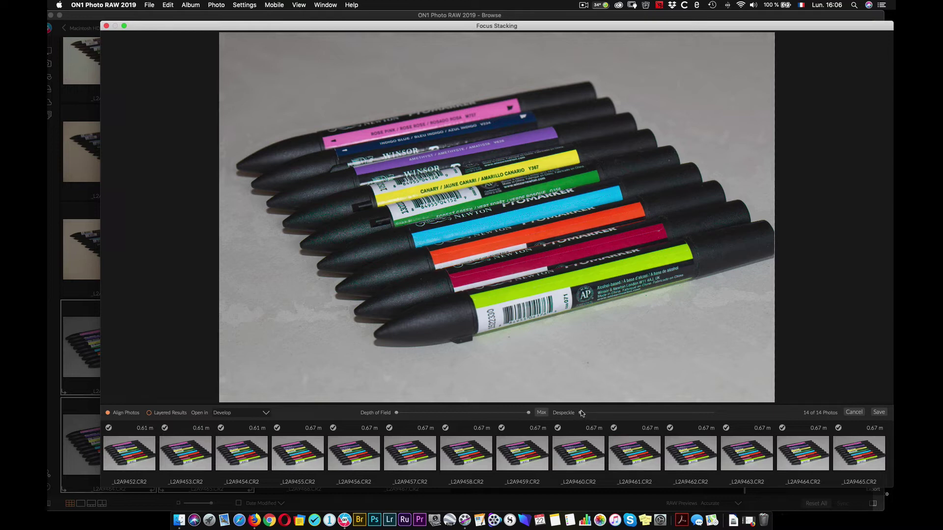
Raise Despeckle to about the middle of its range, and reposition and enlarge the Focus Stacking window
left_click_drag(581, 415, 647, 413)
left_click_drag(217, 29, 180, 19)
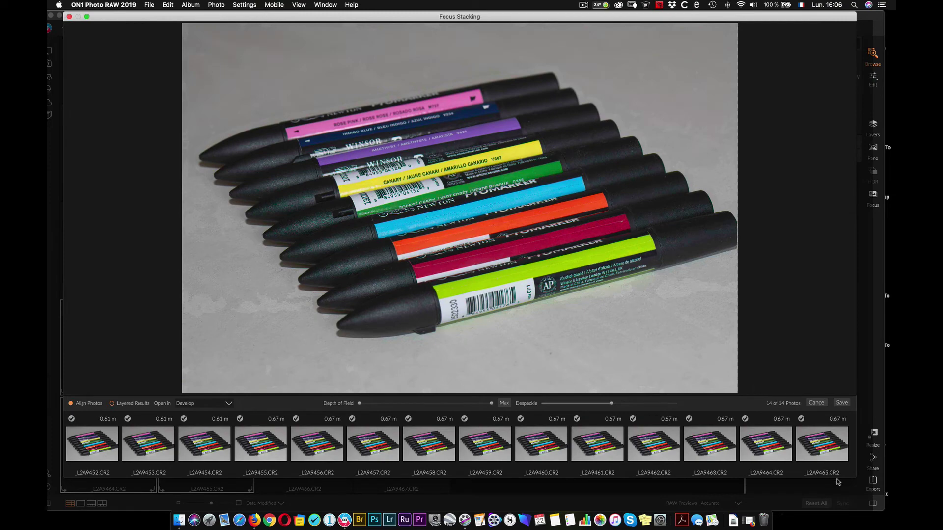
left_click_drag(854, 477, 886, 495)
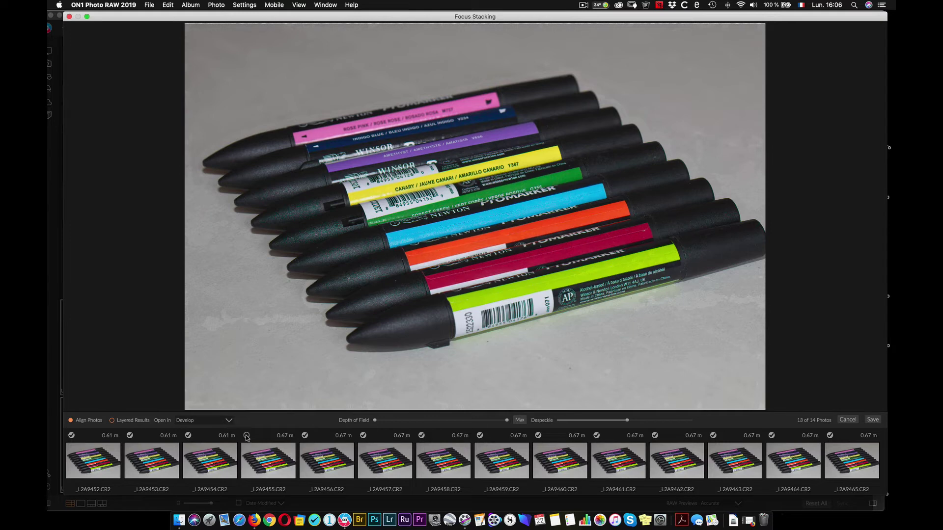
Set the stack selection so that photos _L2A9455.CR2 and _L2A9464.CR2 are excluded and the other twelve are included
left_click(246, 435)
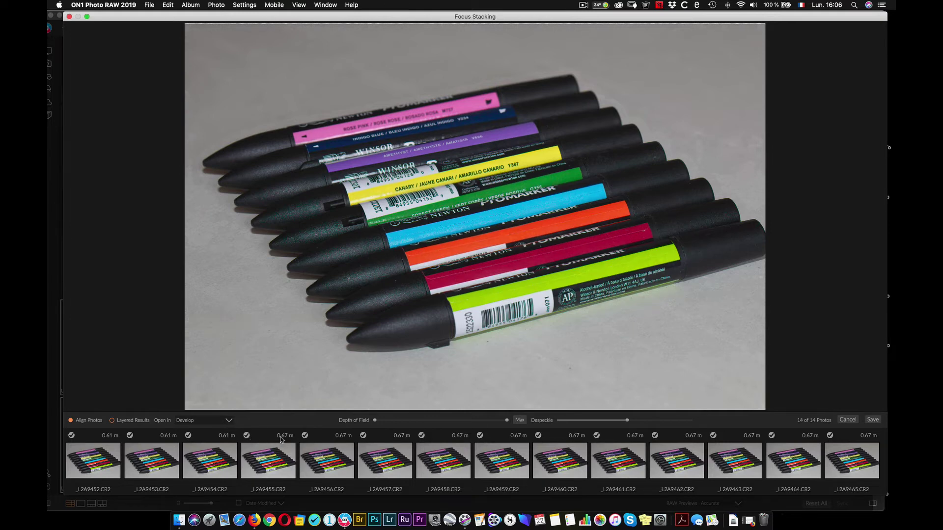
left_click(304, 435)
left_click(246, 436)
left_click(772, 436)
left_click(770, 436)
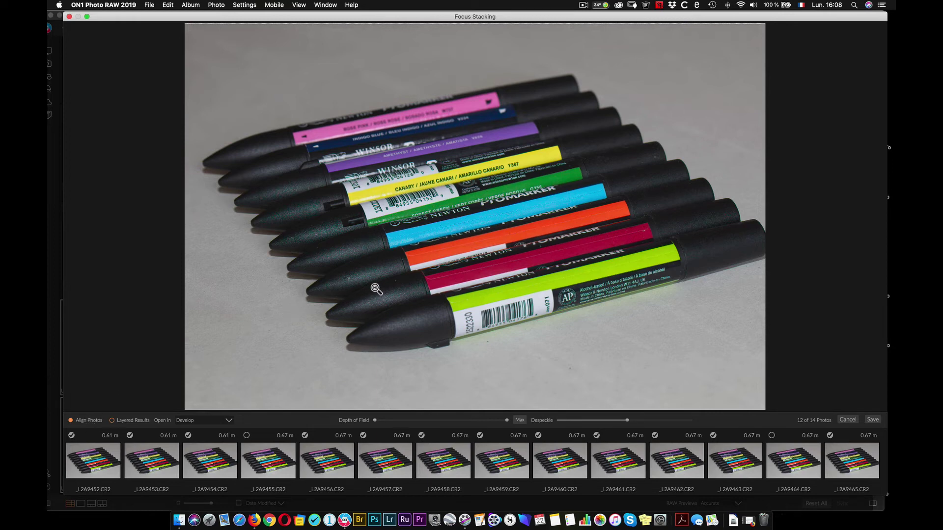
Turn on Layered Results and set the stacked image to open in Develop
left_click(123, 423)
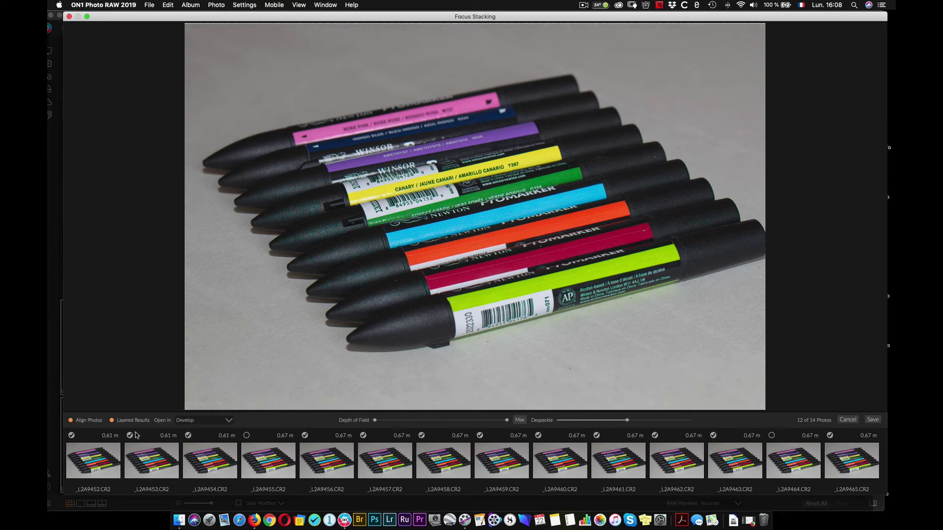
left_click(202, 420)
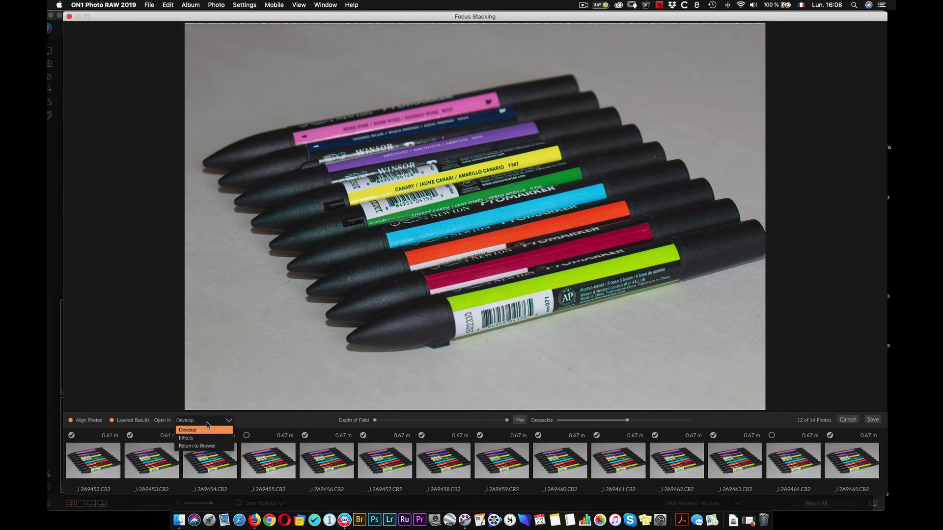
left_click(219, 430)
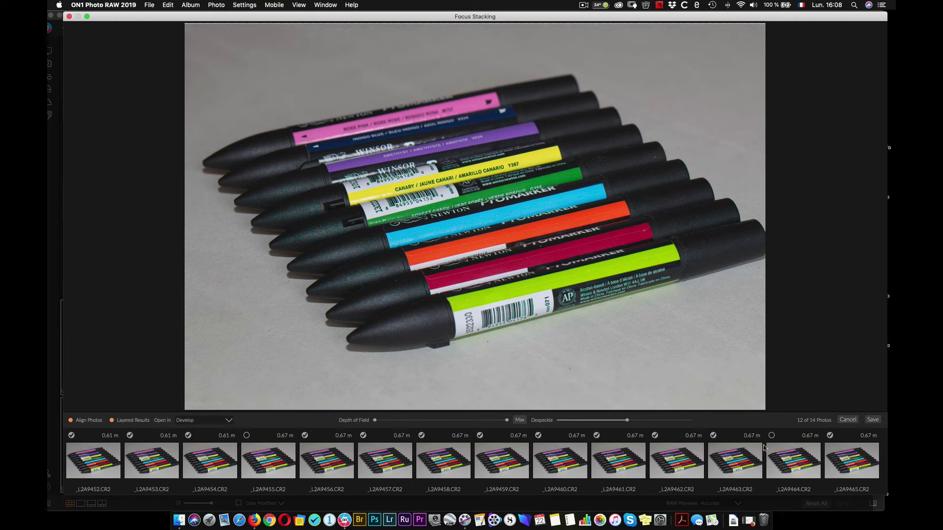
Include photo _L2A9464.CR2 in the stack again and lower the upper Depth of Field limit to about 85% of the range, checking the markers up close
left_click(771, 436)
left_click_drag(506, 420, 487, 420)
left_click(392, 192)
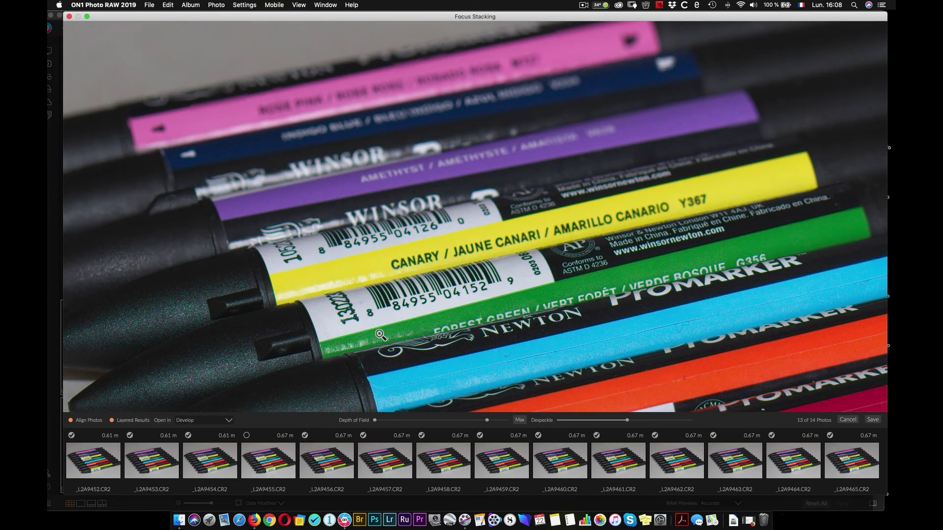
left_click(382, 334)
Lower the upper Depth of Field limit to about four fifths of the range and save the focus stack
left_click_drag(375, 421, 481, 423)
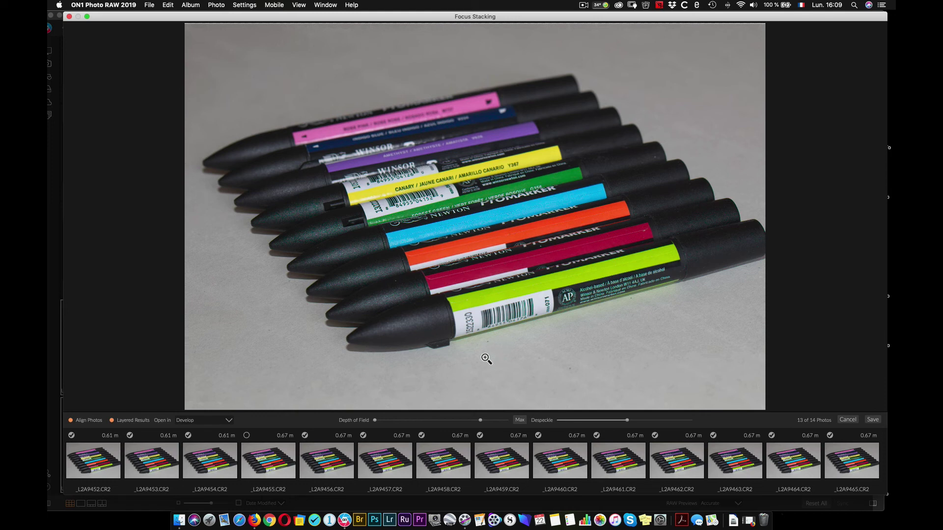
left_click_drag(479, 424, 483, 421)
left_click(872, 421)
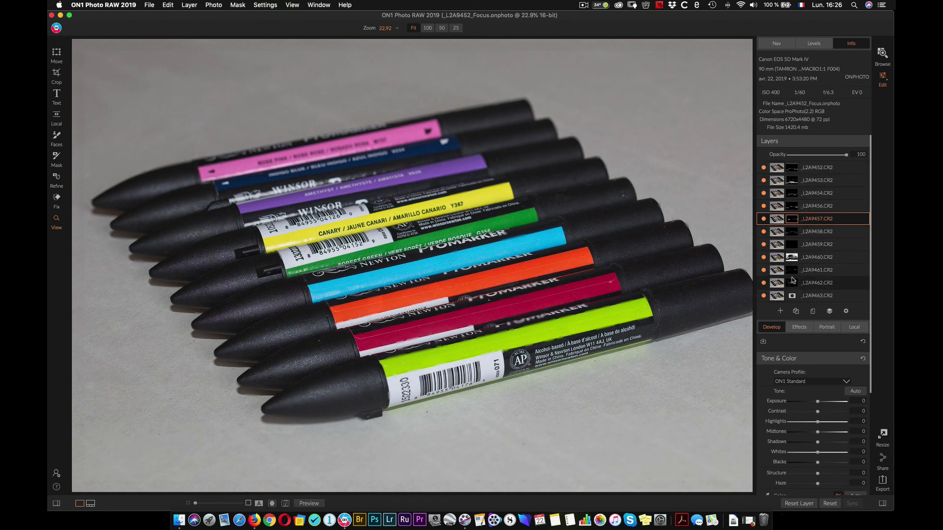
scroll(808, 370, "down", 2)
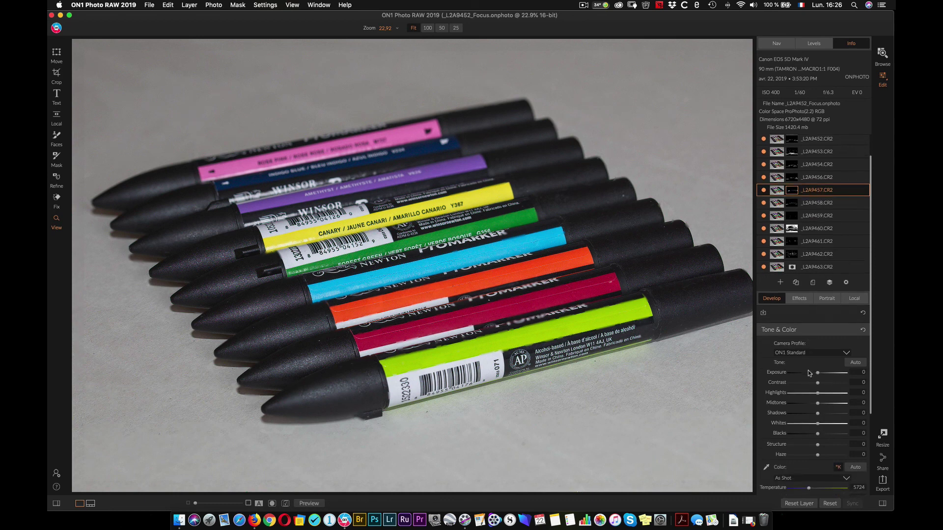